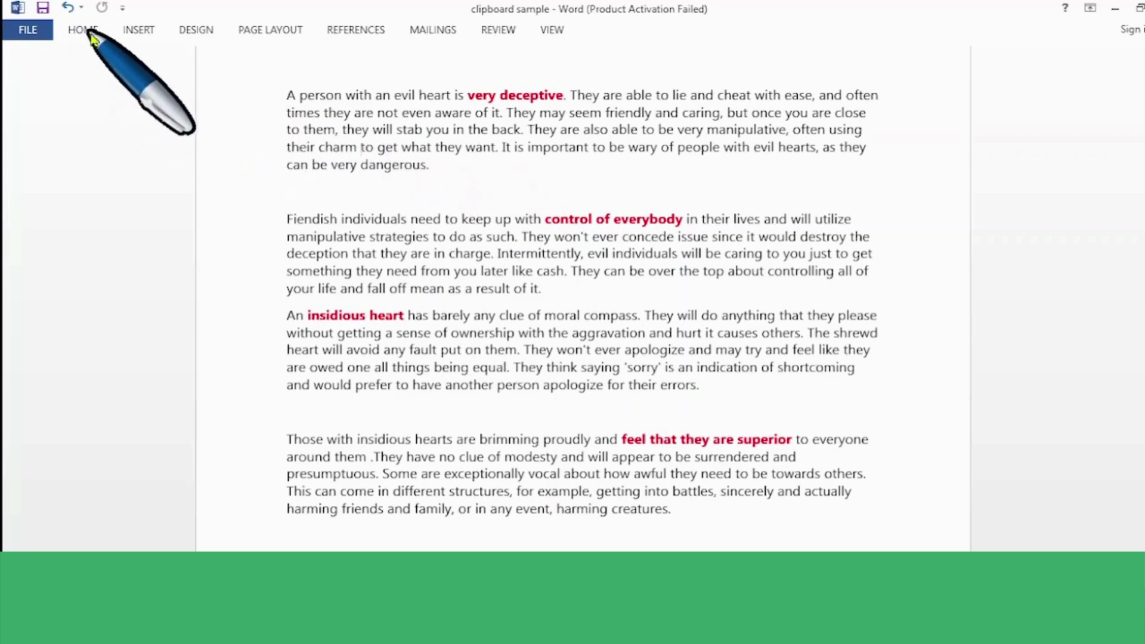
Step: Open the Office Clipboard pane, move it higher beside the page, and shrink it to a smaller size
{"action": "left_click", "coordinate": [84, 30]}
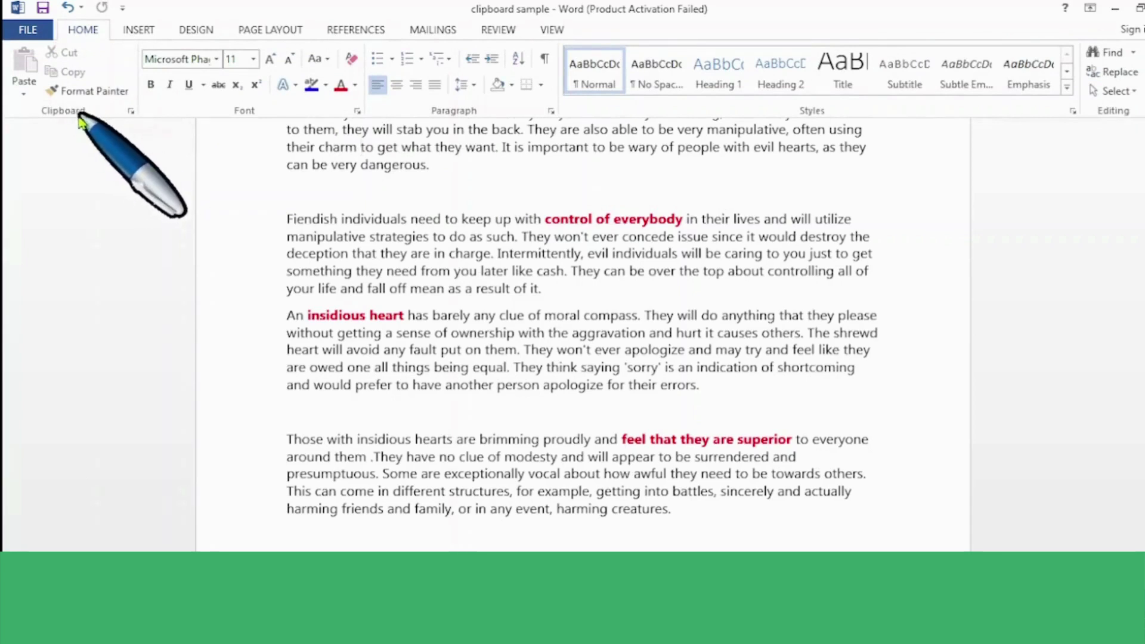
{"action": "left_click", "coordinate": [130, 111]}
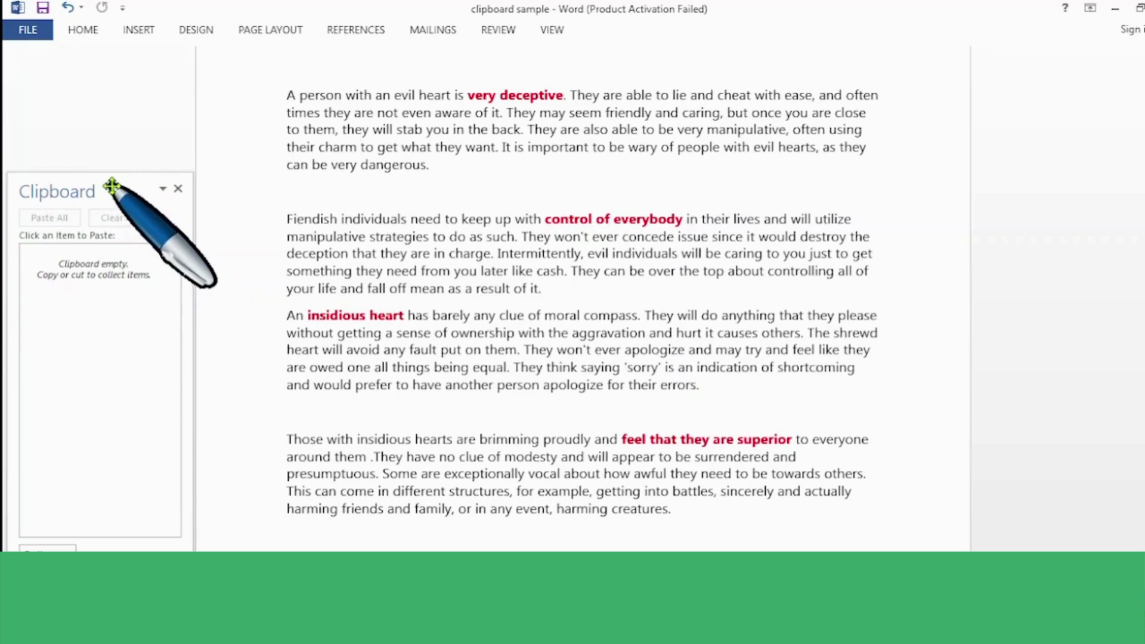
{"action": "left_click_drag", "start_coordinate": [111, 188], "coordinate": [134, 108]}
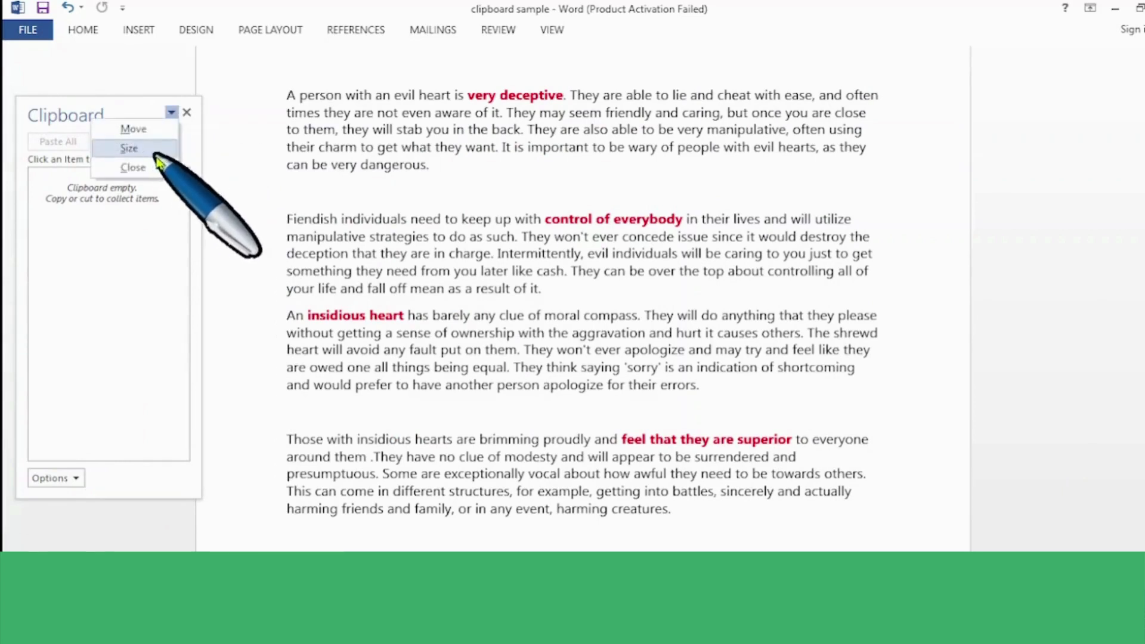
{"action": "left_click", "coordinate": [132, 292]}
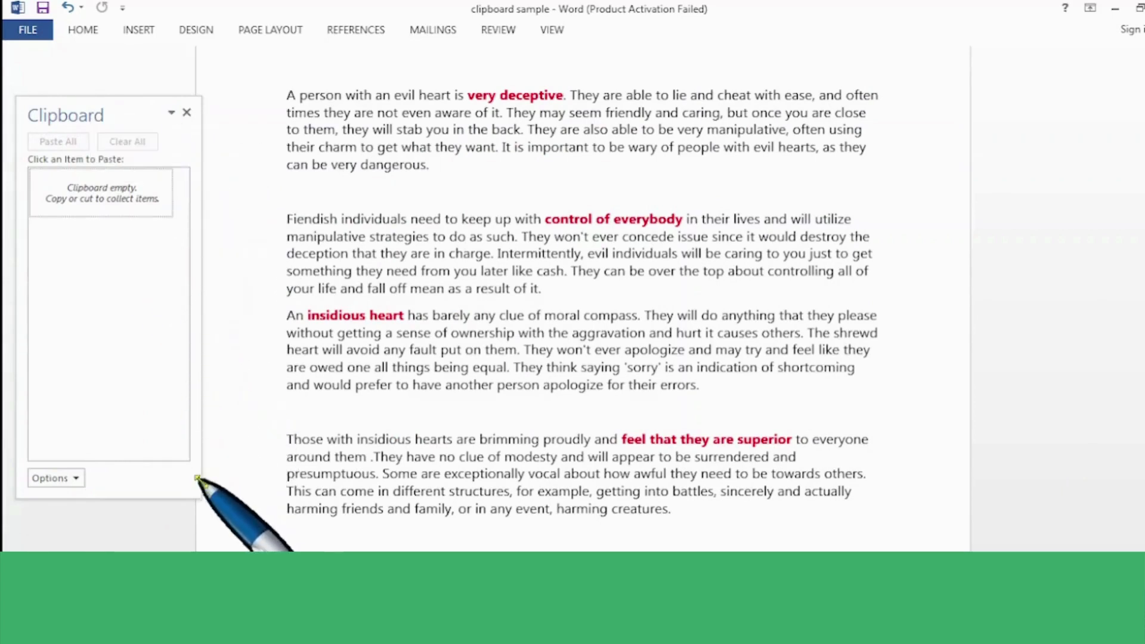
{"action": "left_click_drag", "start_coordinate": [199, 487], "coordinate": [180, 403]}
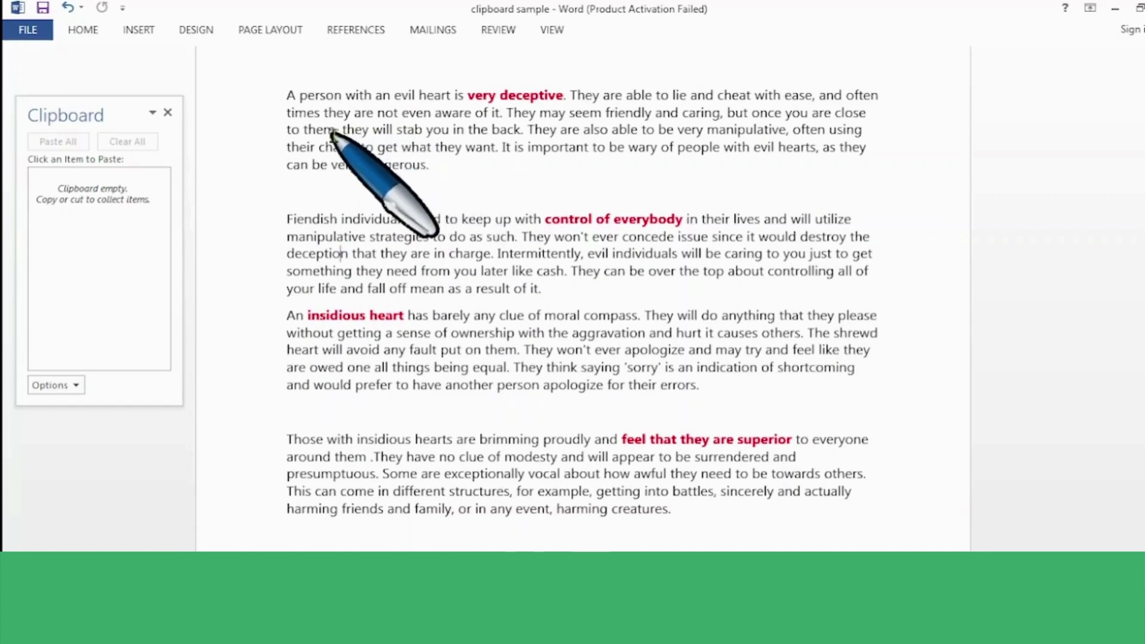
Step: Copy the "A person with an evil heart", "Fiendish individuals" and "An insidious heart" paragraphs one after another to the Office Clipboard
{"action": "double_click", "coordinate": [262, 135]}
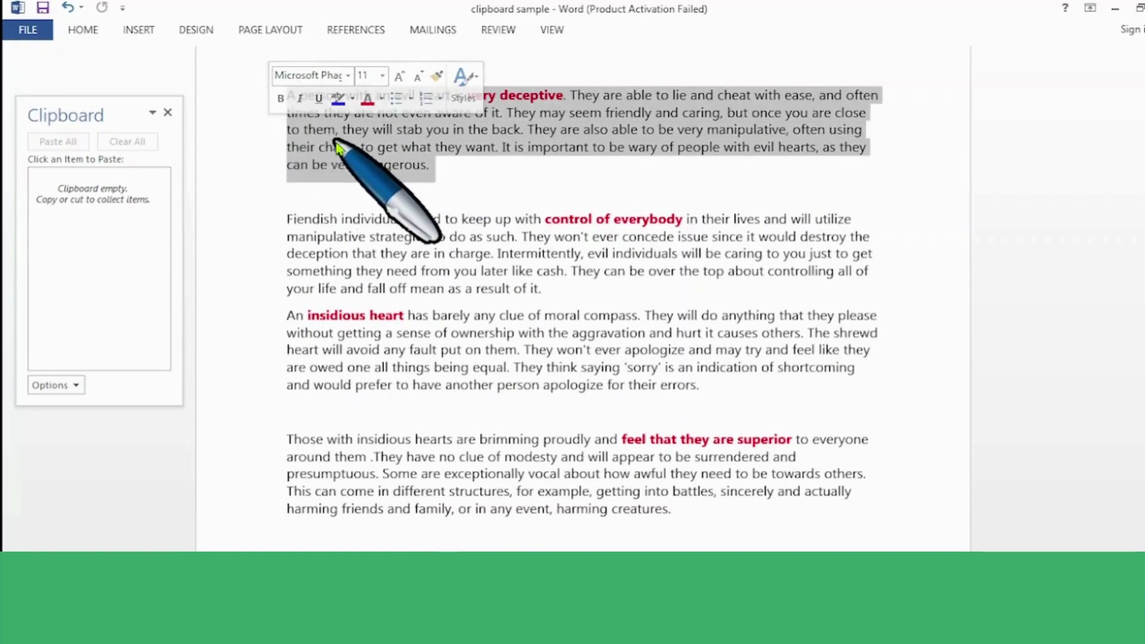
{"action": "left_click", "coordinate": [86, 37]}
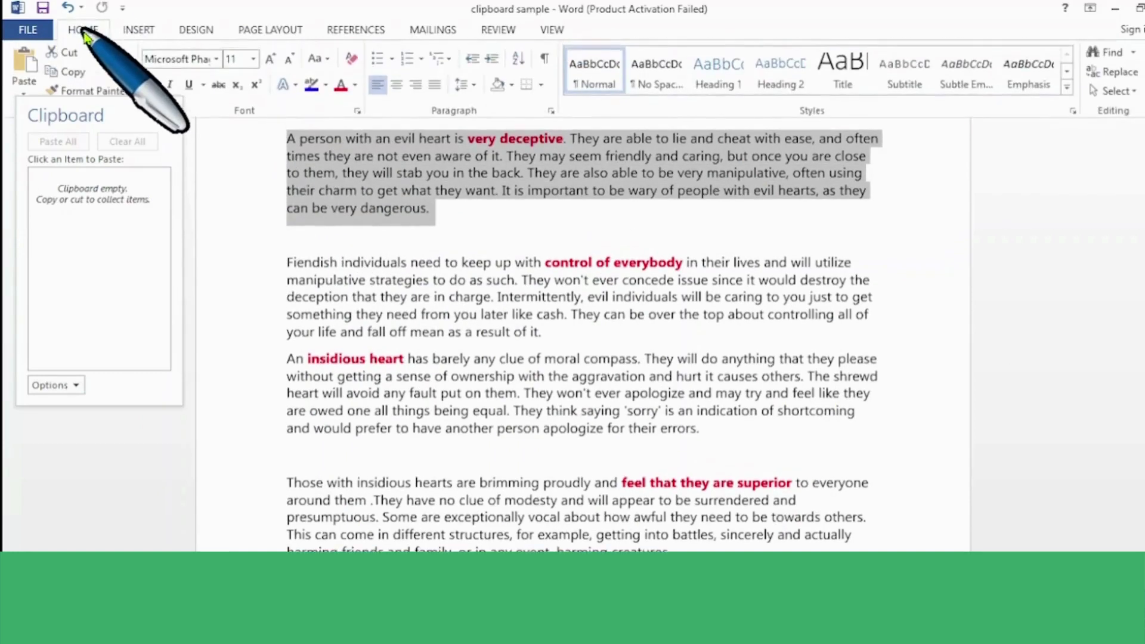
{"action": "left_click", "coordinate": [71, 71]}
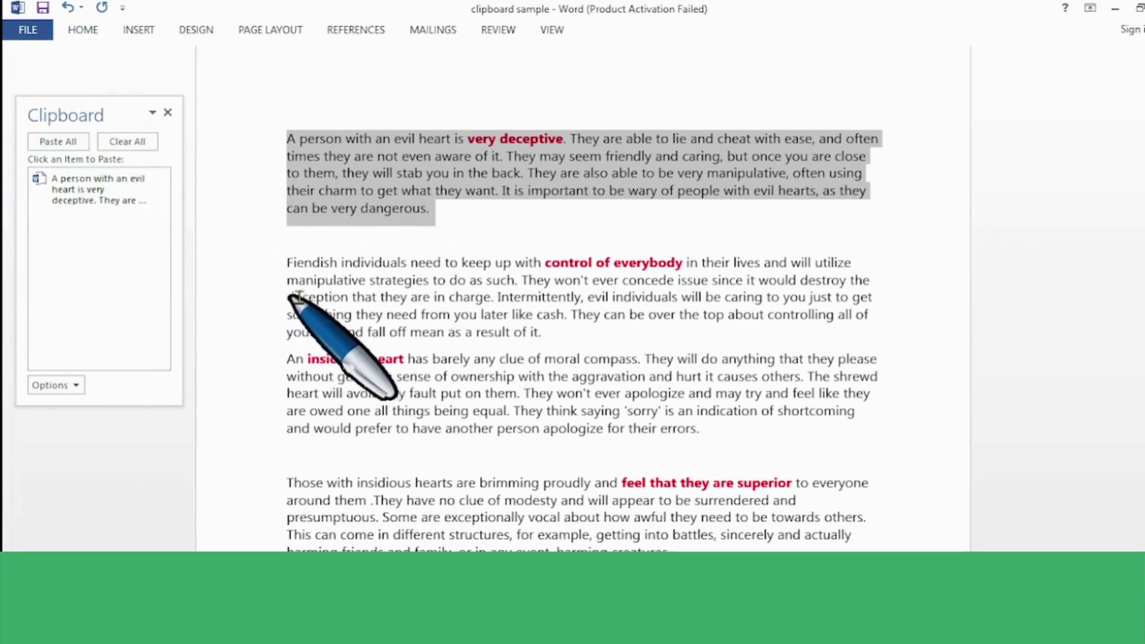
{"action": "double_click", "coordinate": [261, 300]}
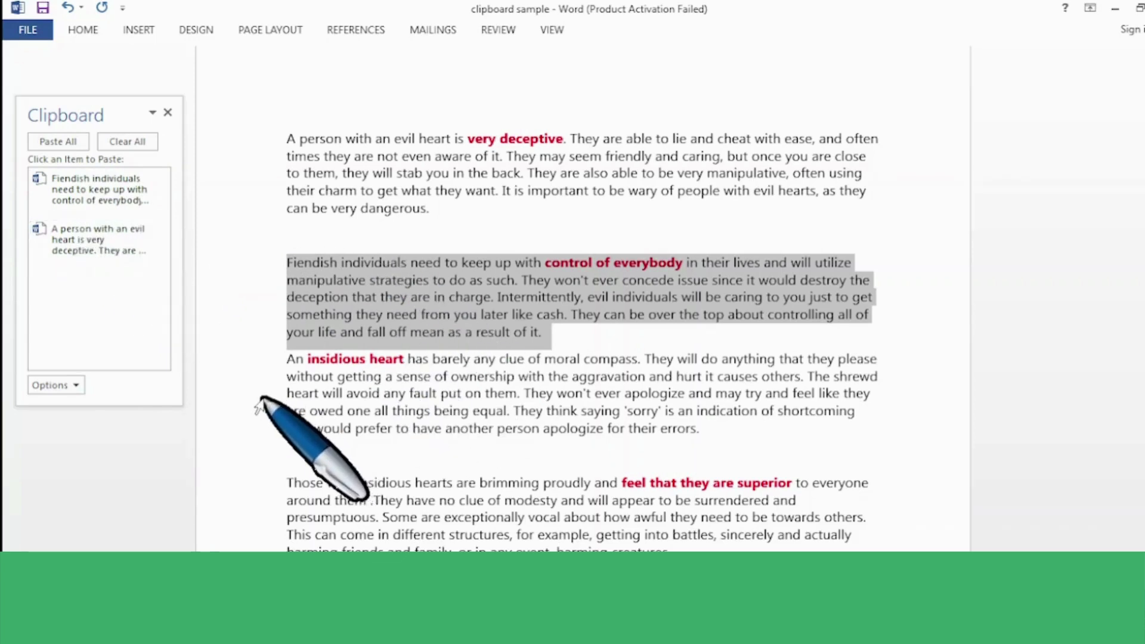
{"action": "triple_click", "coordinate": [288, 358]}
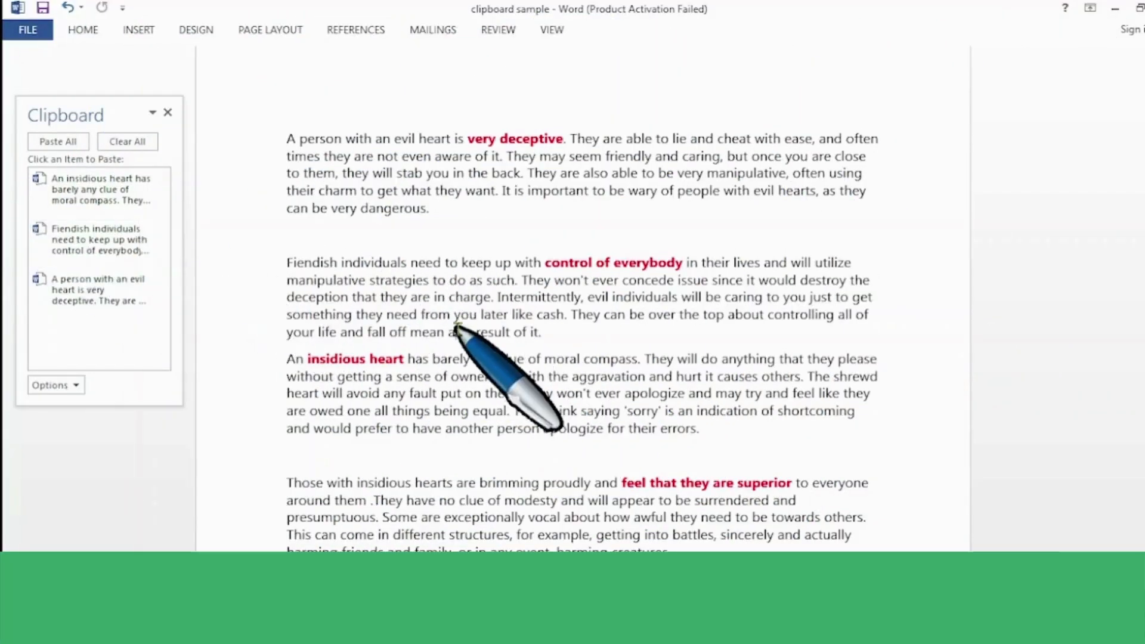
Step: Create a new blank document and display the Office Clipboard pane in it
{"action": "left_click", "coordinate": [30, 35]}
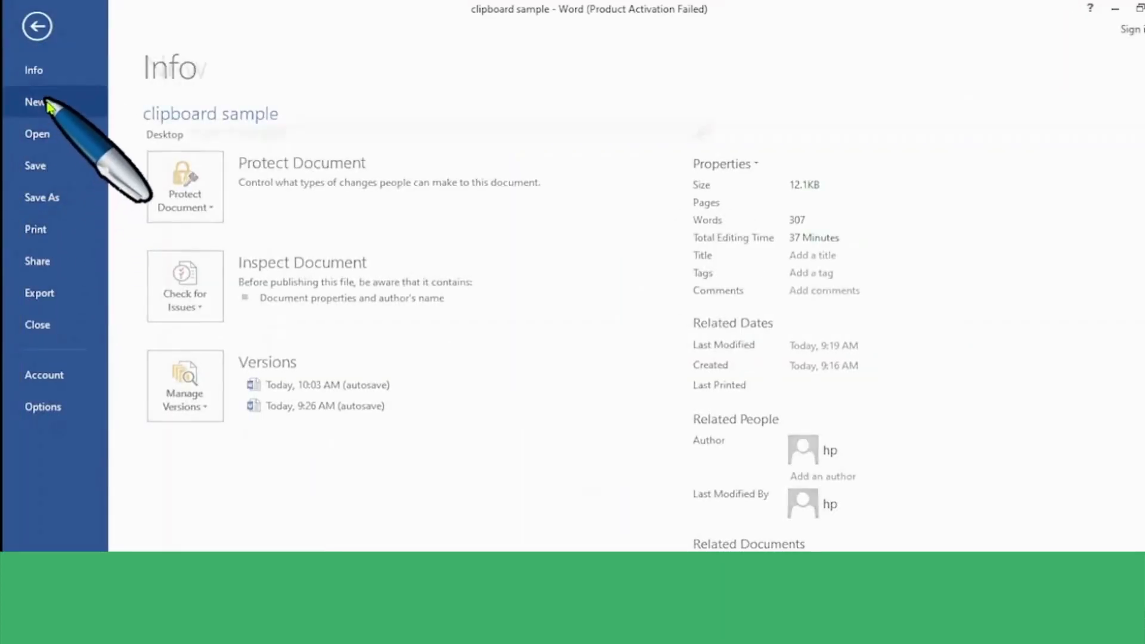
{"action": "left_click", "coordinate": [46, 103]}
{"action": "left_click", "coordinate": [217, 277]}
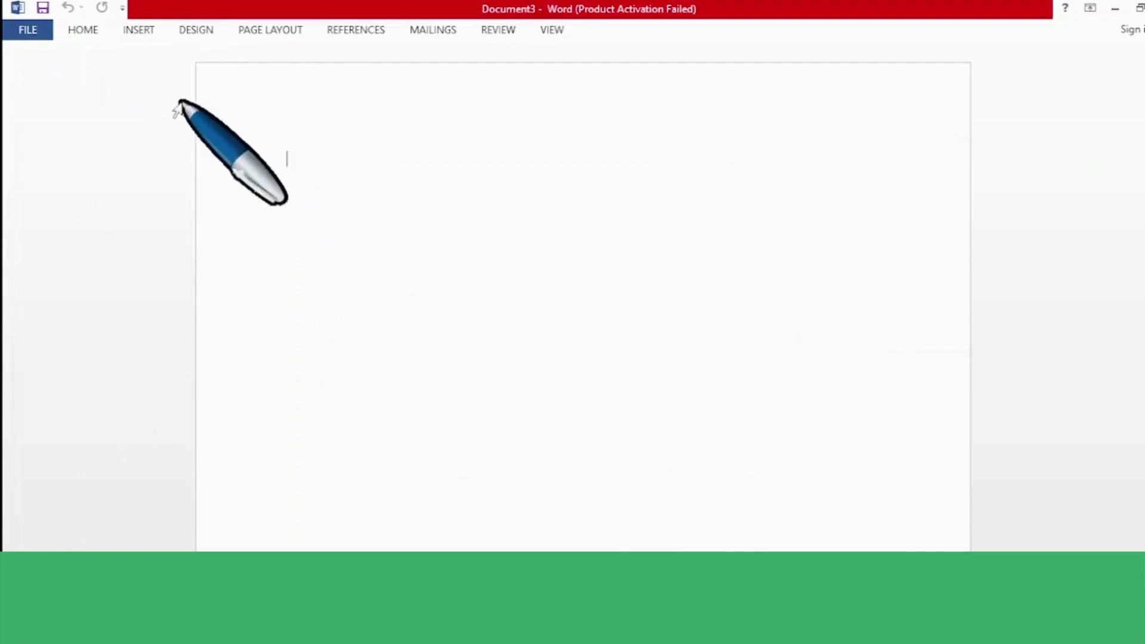
{"action": "left_click", "coordinate": [82, 32]}
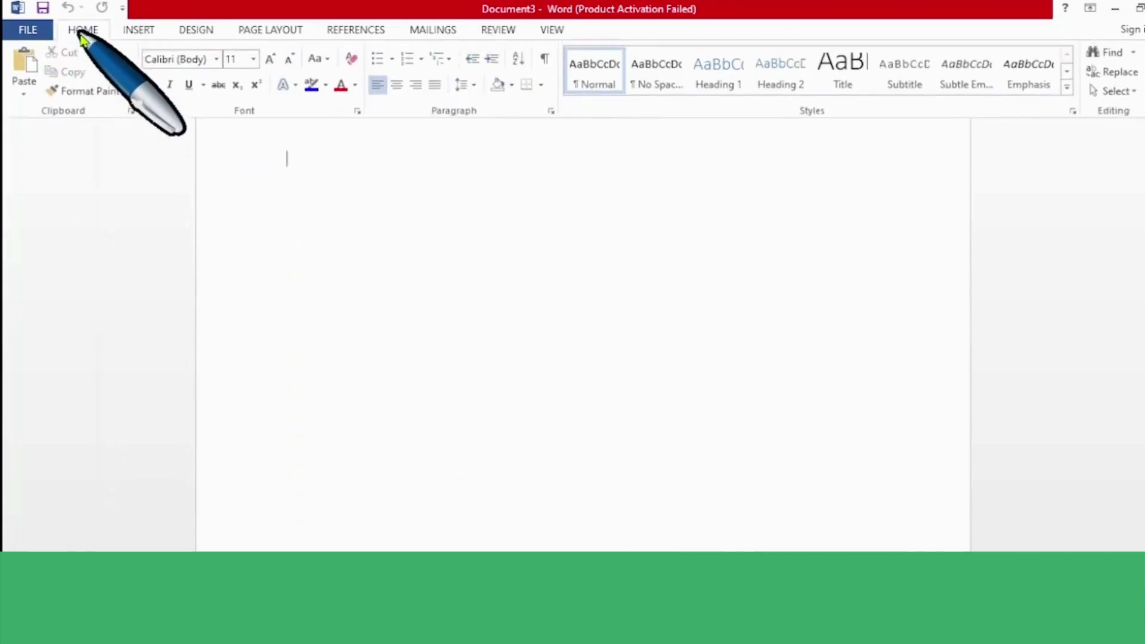
{"action": "left_click", "coordinate": [131, 123]}
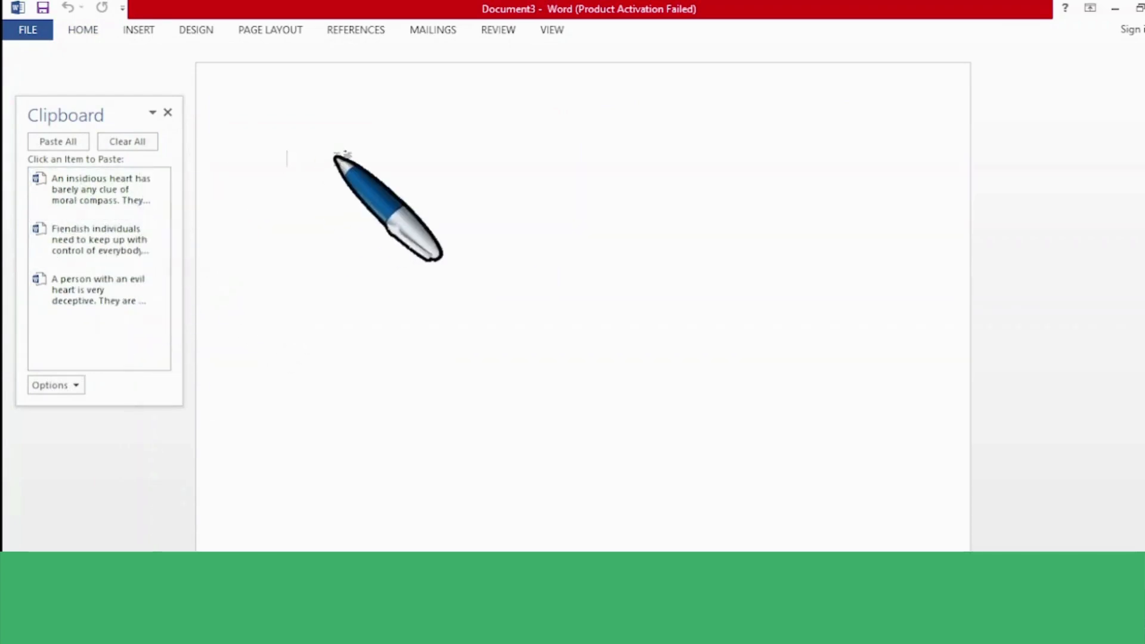
Step: Paste the "Fiendish individuals" and "An insidious heart" clipboard items, and insert the "A person with an evil heart" item between them
{"action": "left_click", "coordinate": [94, 234]}
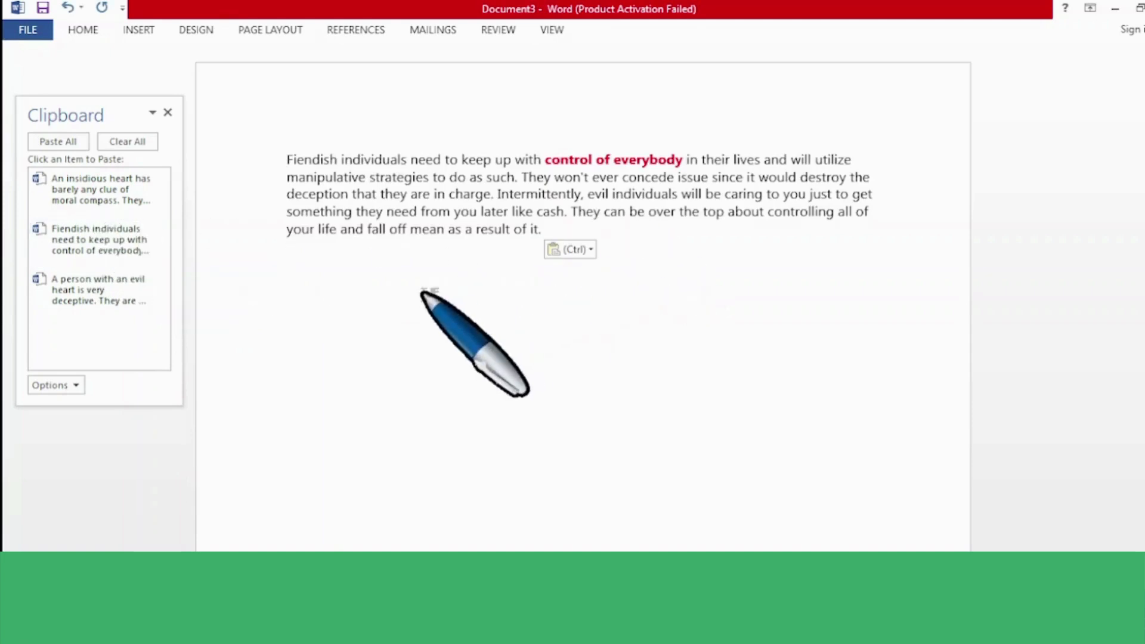
{"action": "left_click", "coordinate": [63, 201]}
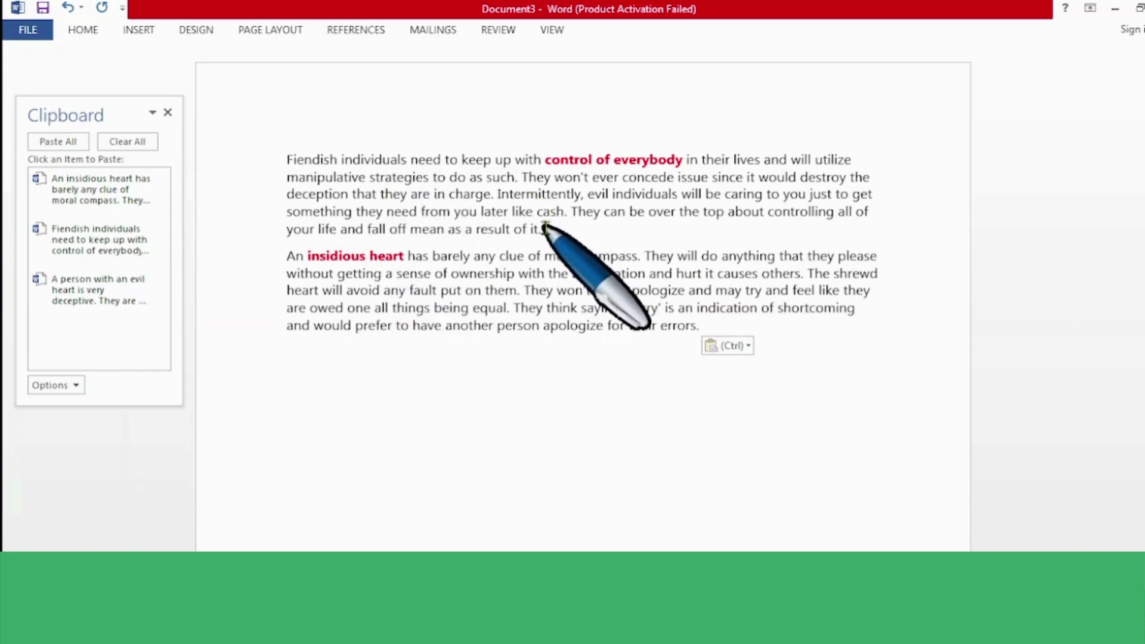
{"action": "key", "text": "Return"}
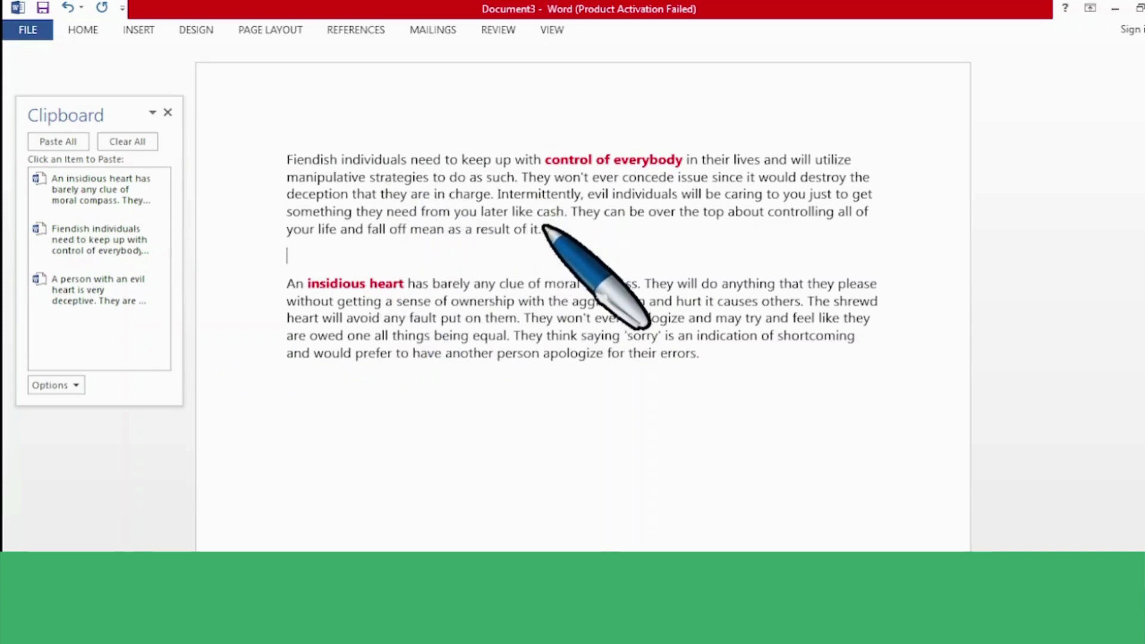
{"action": "left_click", "coordinate": [98, 295]}
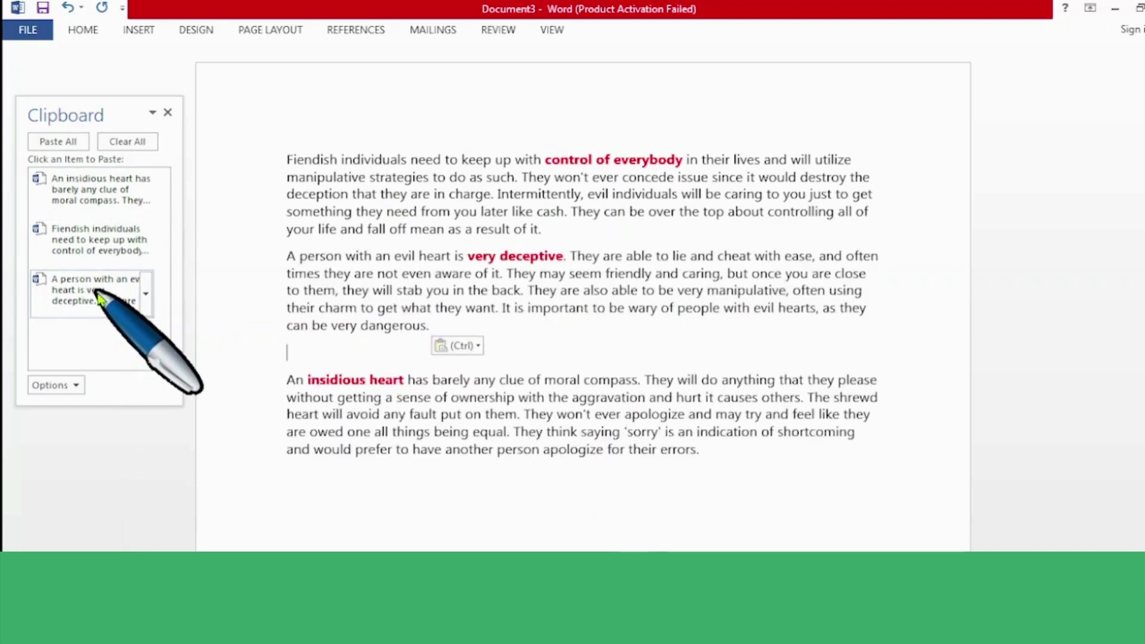
Step: Paste the "An insidious heart" clipboard item again at the document's end, and clear all items from the Office Clipboard
{"action": "key", "text": "ctrl+End"}
{"action": "left_click", "coordinate": [145, 192]}
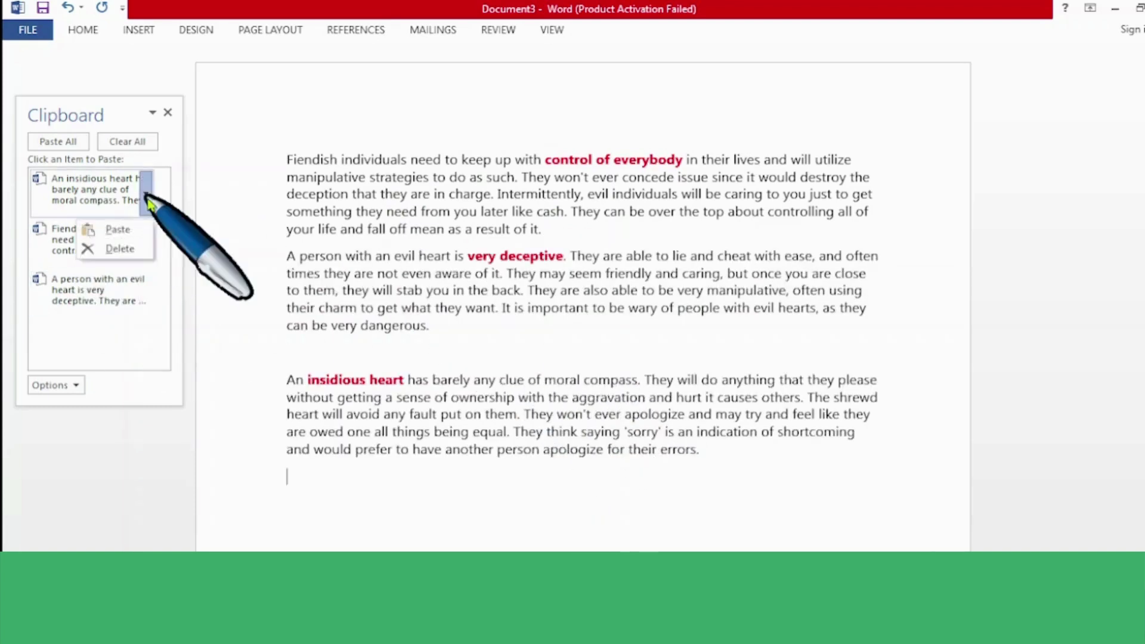
{"action": "left_click", "coordinate": [116, 231]}
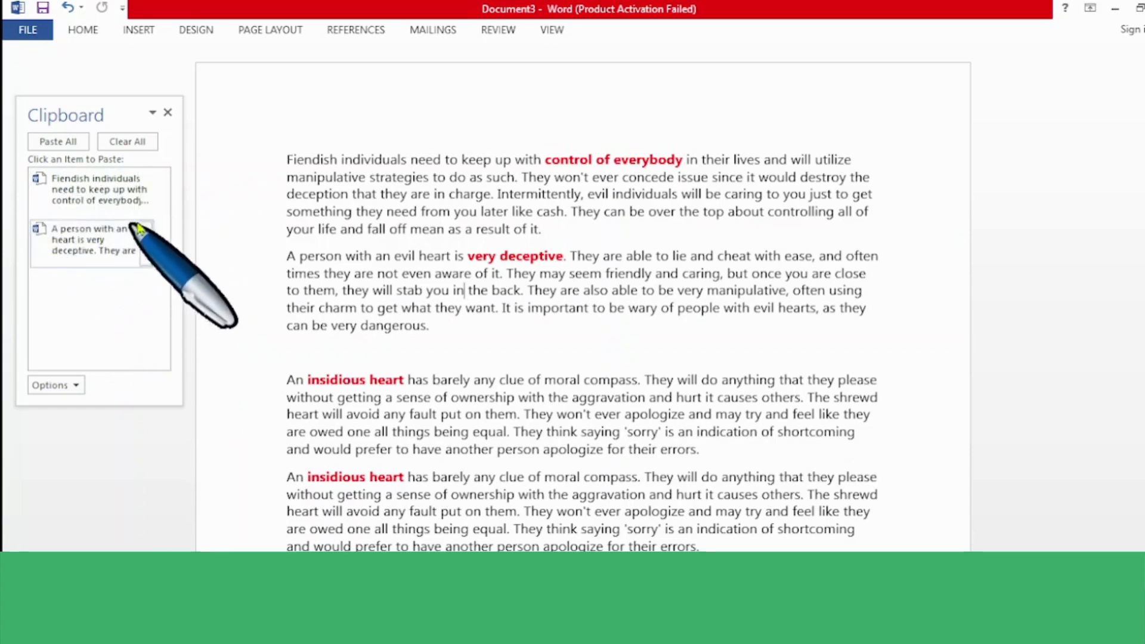
{"action": "left_click", "coordinate": [128, 147]}
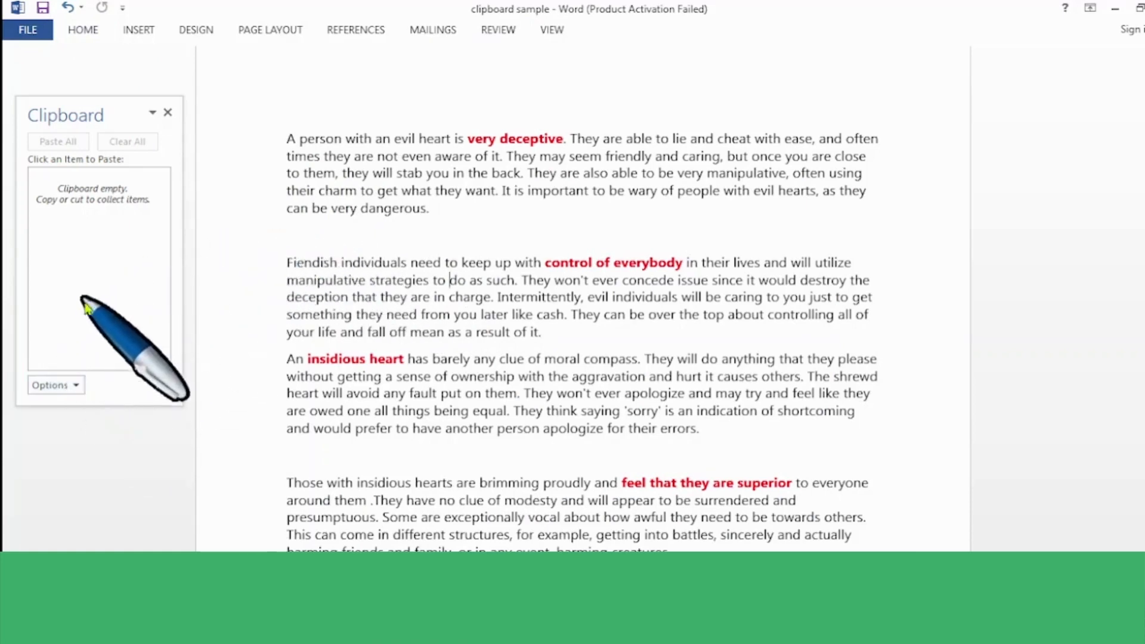
Step: Review the Office Clipboard display options in the clipboard sample document, and close the Clipboard pane
{"action": "left_click", "coordinate": [75, 389]}
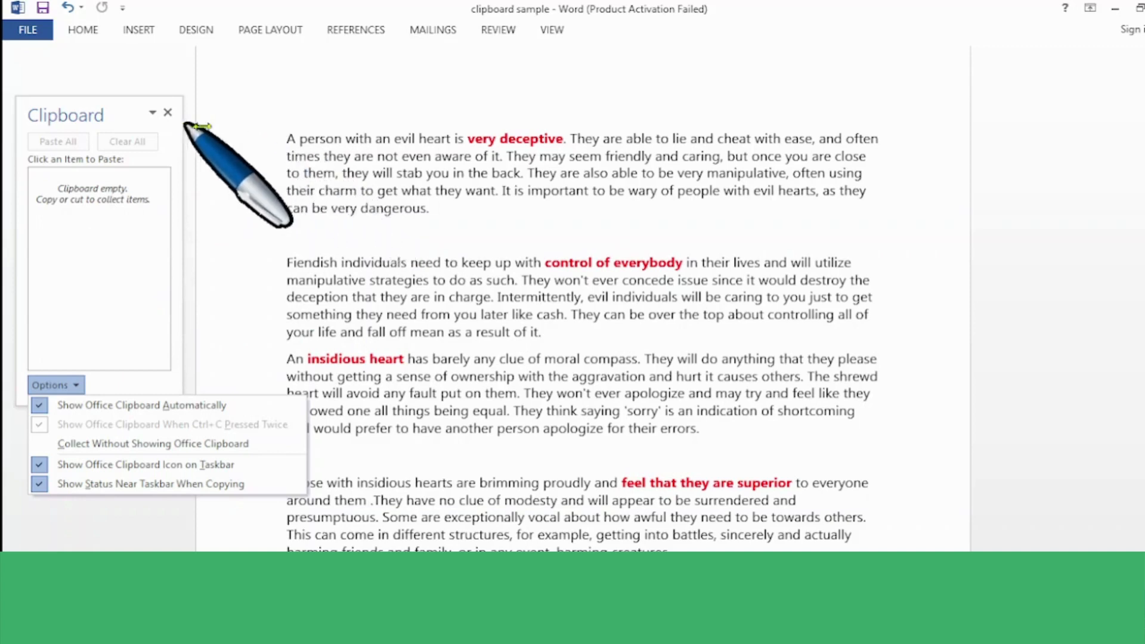
{"action": "left_click", "coordinate": [271, 190]}
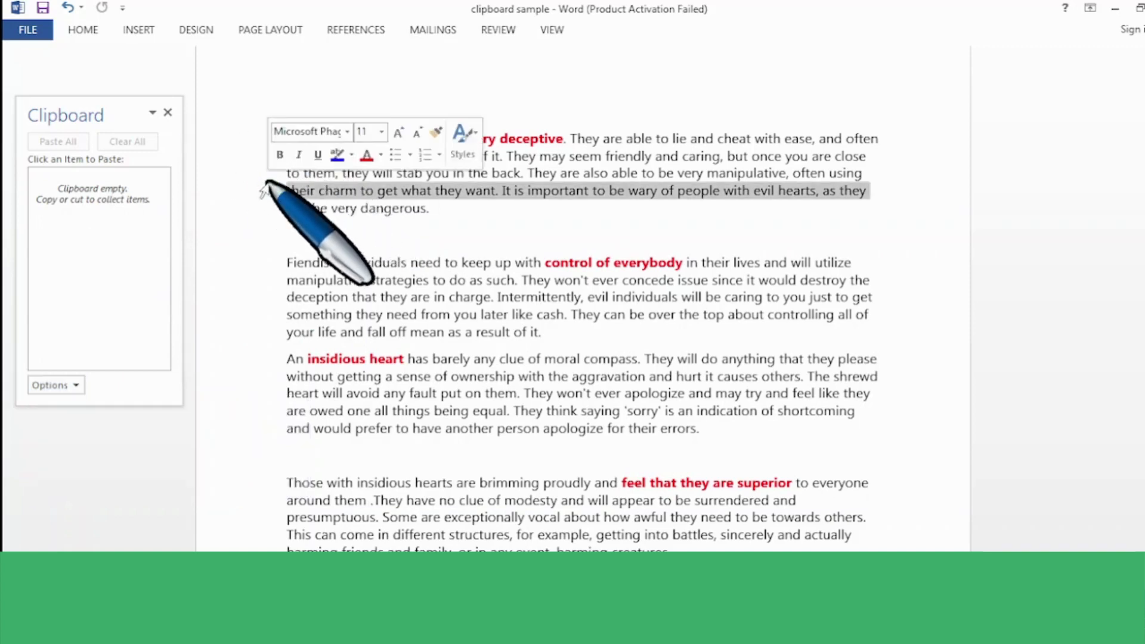
{"action": "left_click", "coordinate": [169, 113]}
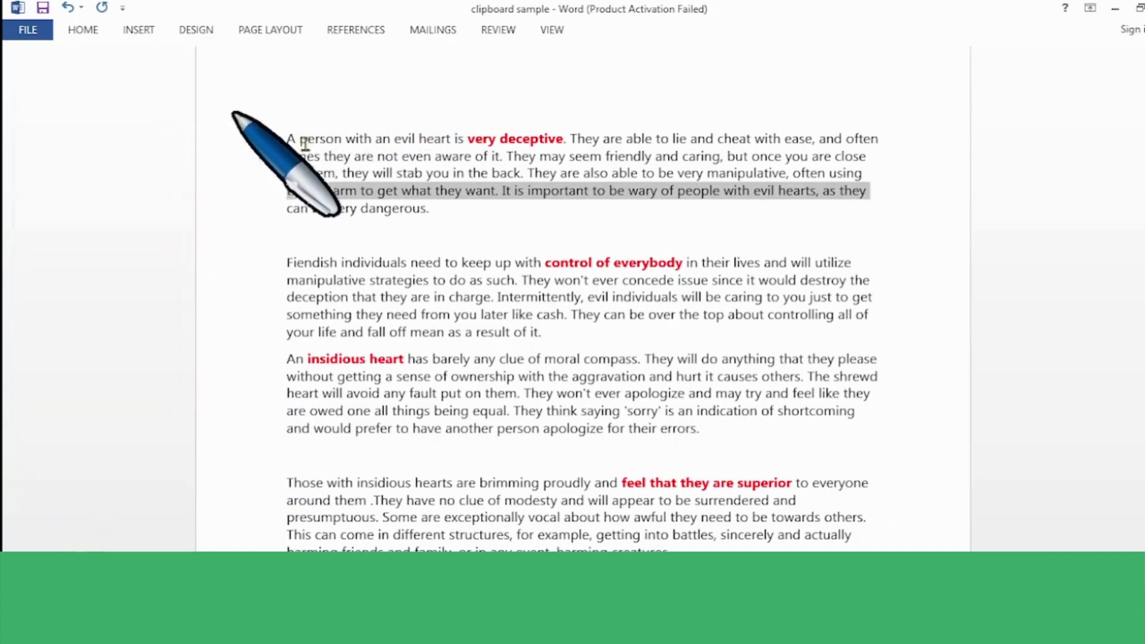
Step: Select the whole "A person with an evil heart" paragraph and copy it twice to bring up the Clipboard pane automatically
{"action": "left_click", "coordinate": [265, 175]}
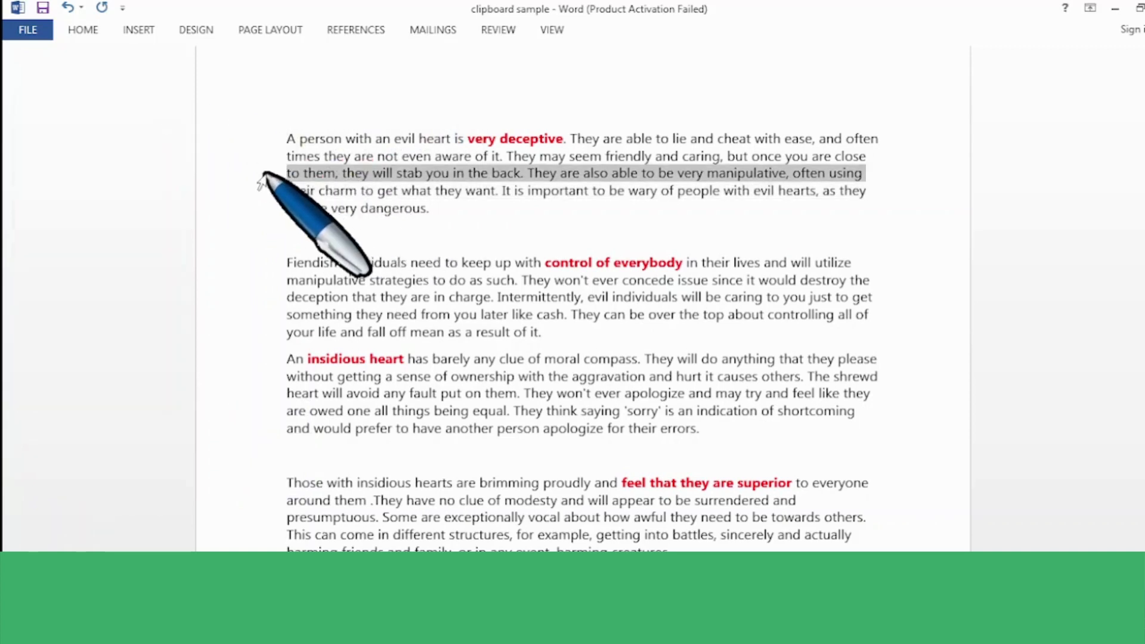
{"action": "left_click", "coordinate": [271, 239]}
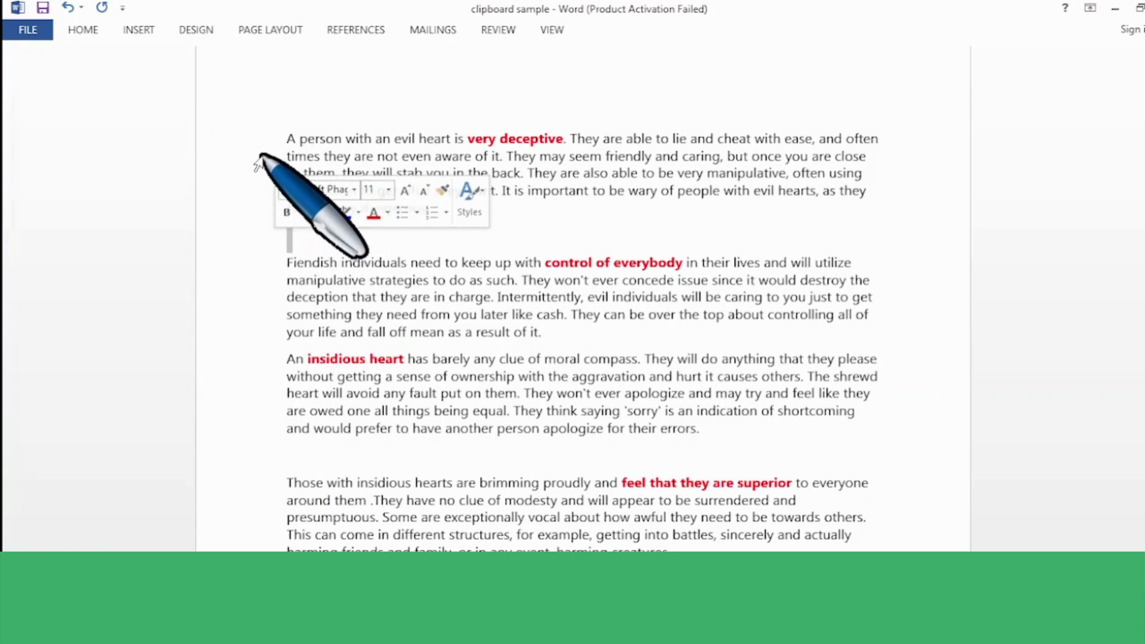
{"action": "double_click", "coordinate": [258, 162]}
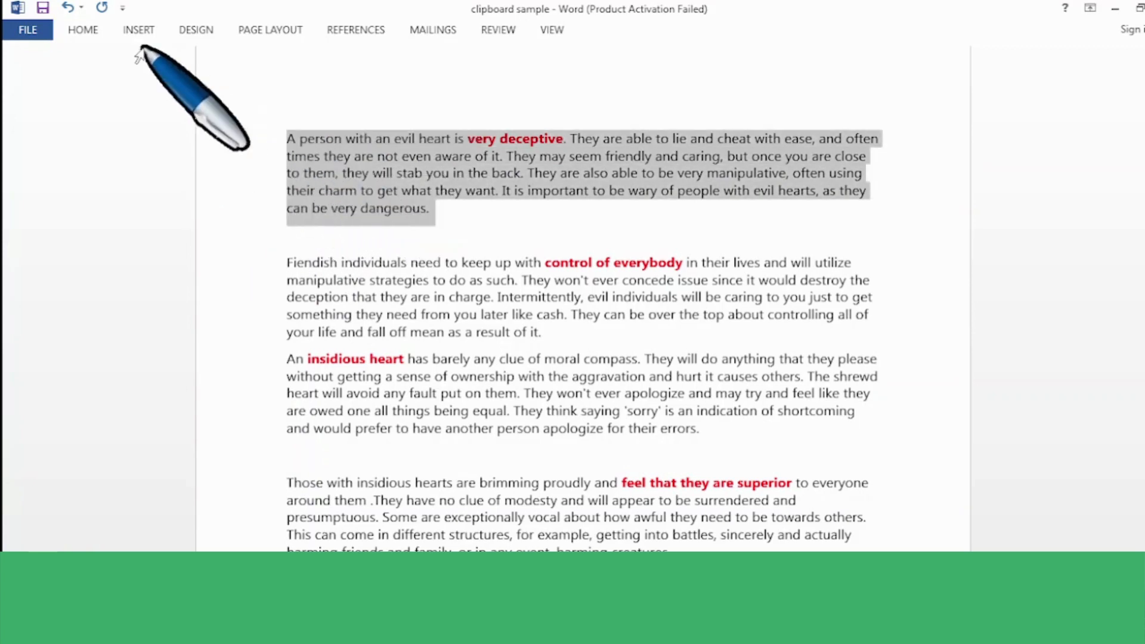
{"action": "left_click", "coordinate": [84, 31]}
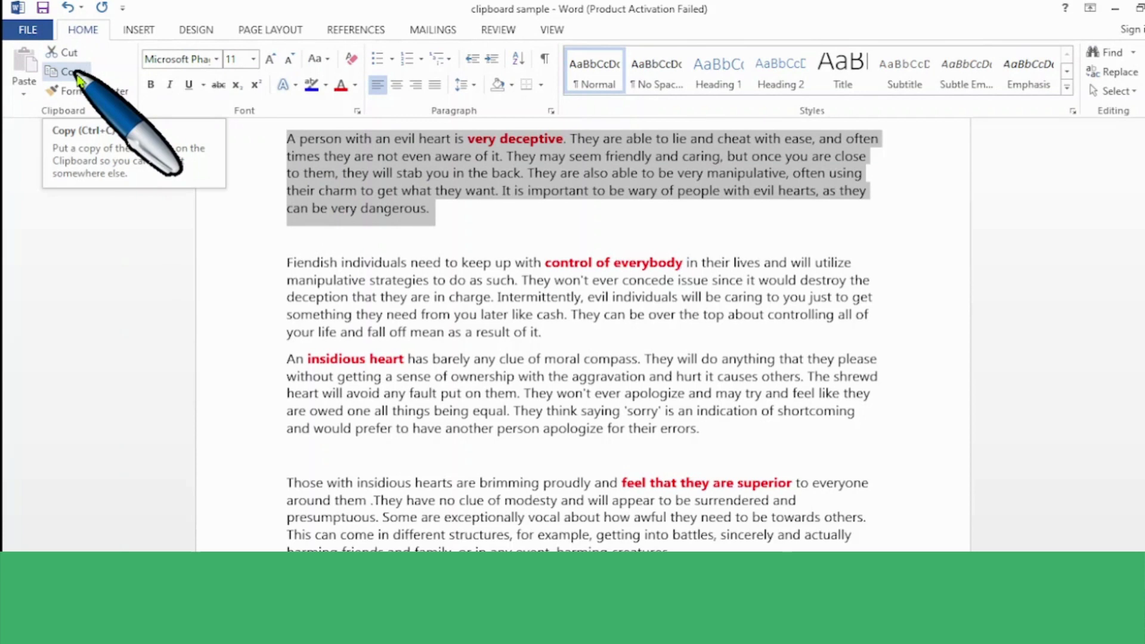
{"action": "left_click", "coordinate": [77, 75]}
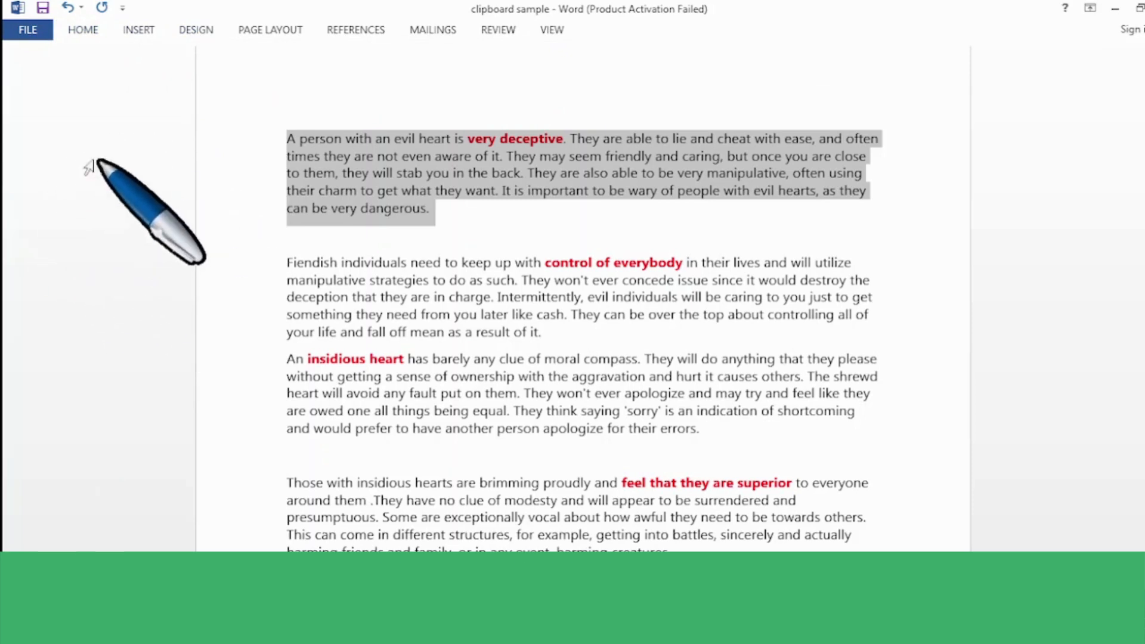
{"action": "left_click", "coordinate": [85, 36]}
{"action": "left_click", "coordinate": [71, 73]}
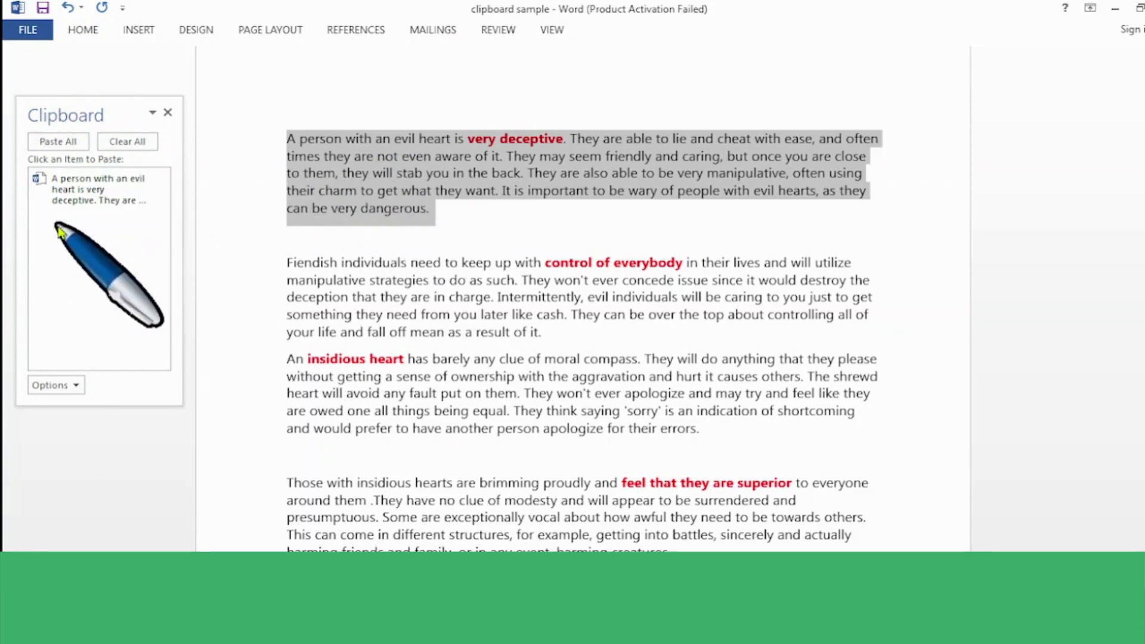
Step: Check the clipboard options, close the pane, and copy the selected paragraph twice in quick succession to reopen it
{"action": "left_click", "coordinate": [79, 389]}
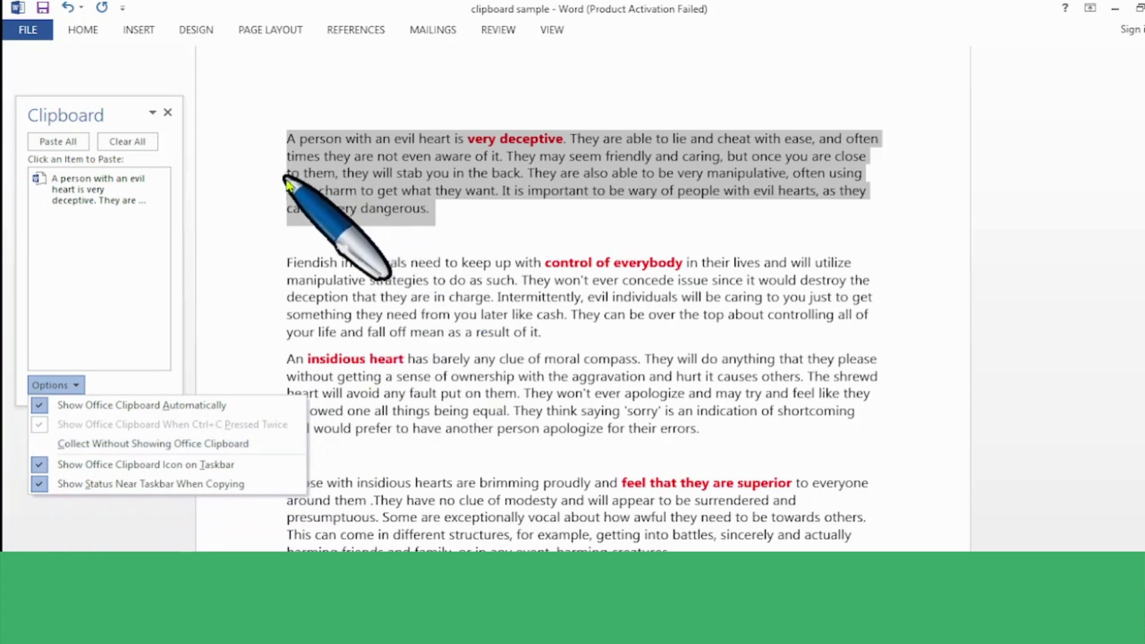
{"action": "left_click", "coordinate": [169, 113]}
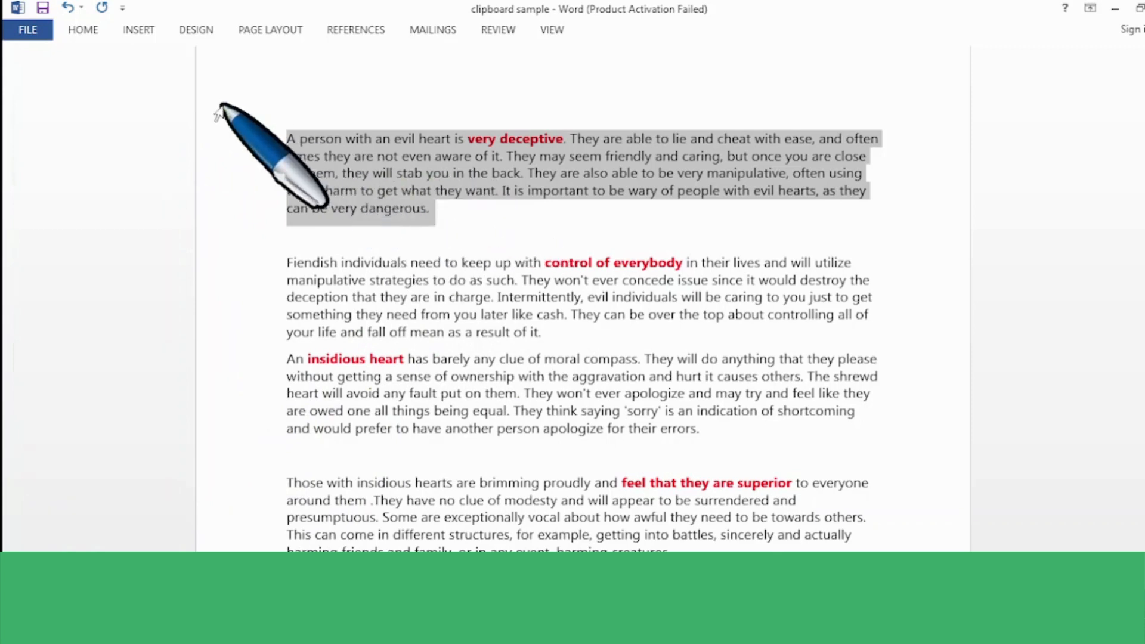
{"action": "key", "text": "ctrl+c"}
{"action": "key", "text": "ctrl+c"}
Step: Examine the clipboard's taskbar icon and copy status options, and open the Office Clipboard from its notification area icon
{"action": "left_click", "coordinate": [80, 391]}
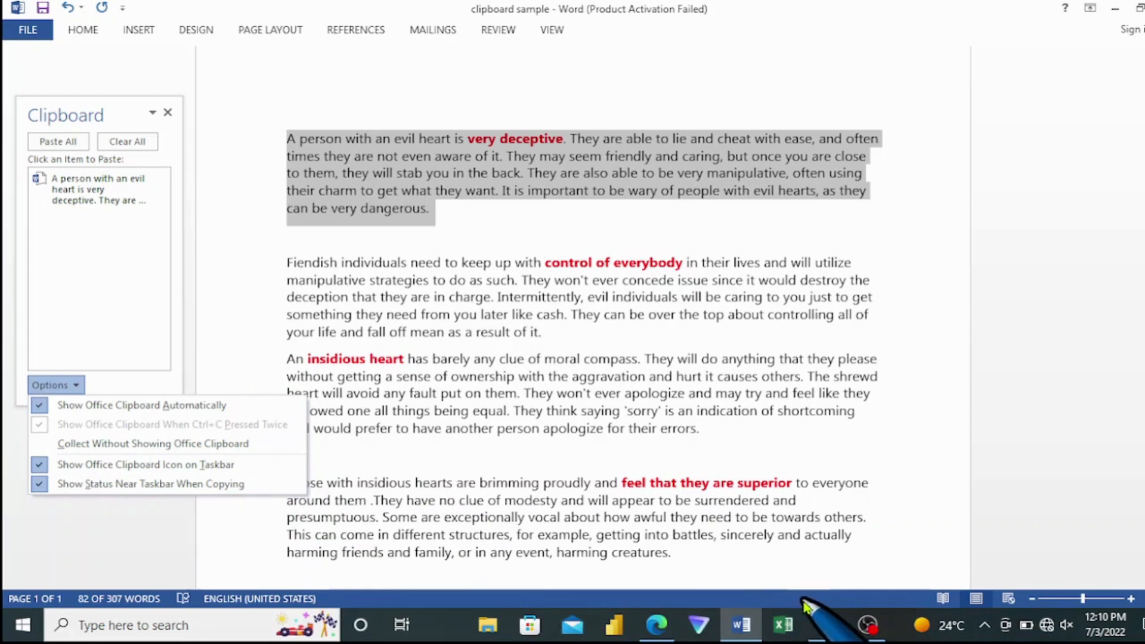
{"action": "left_click", "coordinate": [983, 635]}
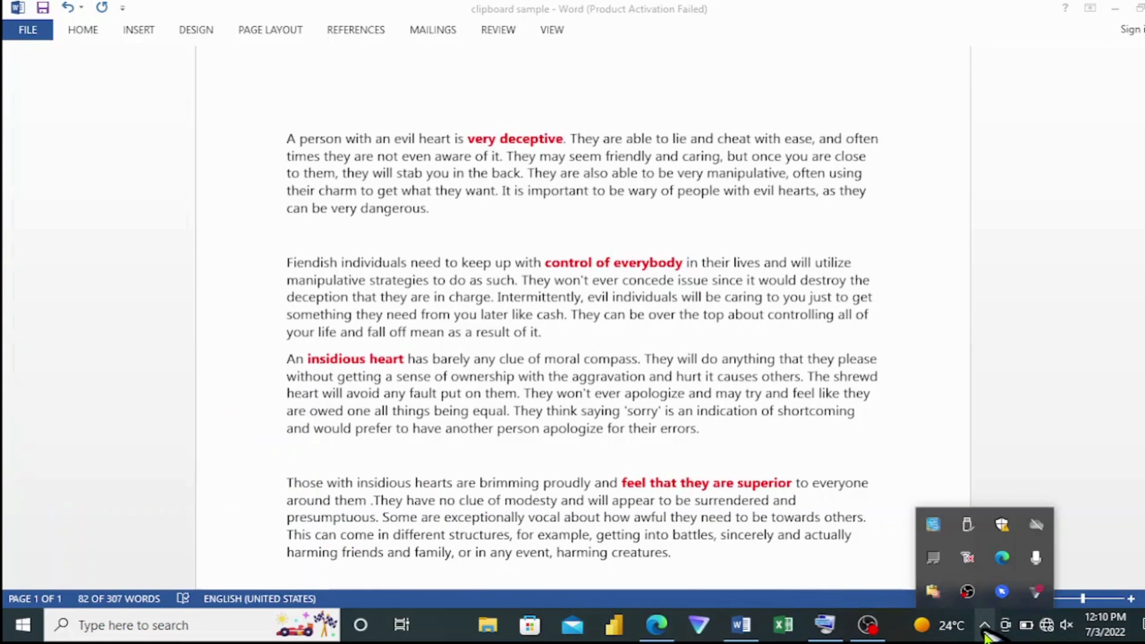
{"action": "left_click", "coordinate": [933, 591]}
{"action": "left_click", "coordinate": [80, 386]}
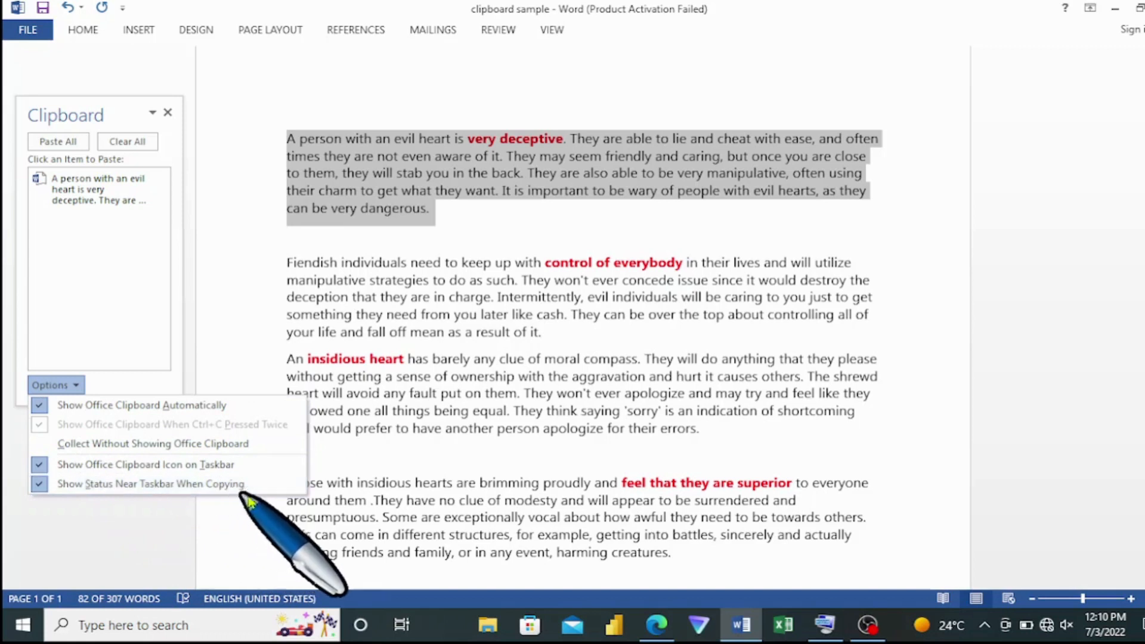
Step: Dismiss the clipboard options and copy the whole "Fiendish individuals" paragraph to the Office Clipboard
{"action": "left_click", "coordinate": [557, 359]}
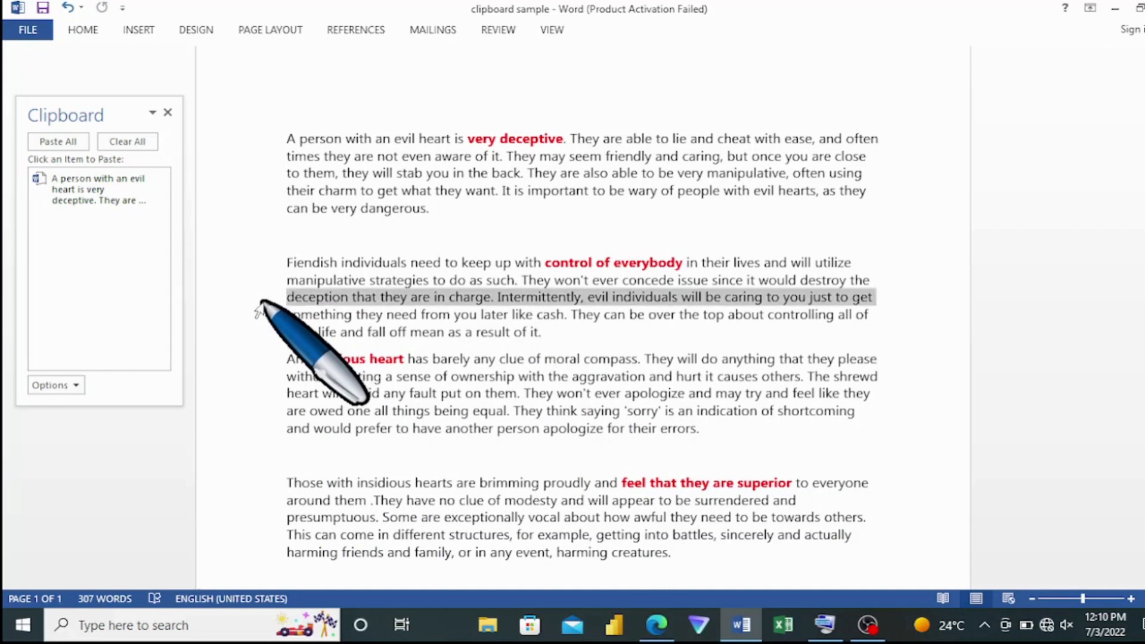
{"action": "double_click", "coordinate": [262, 301]}
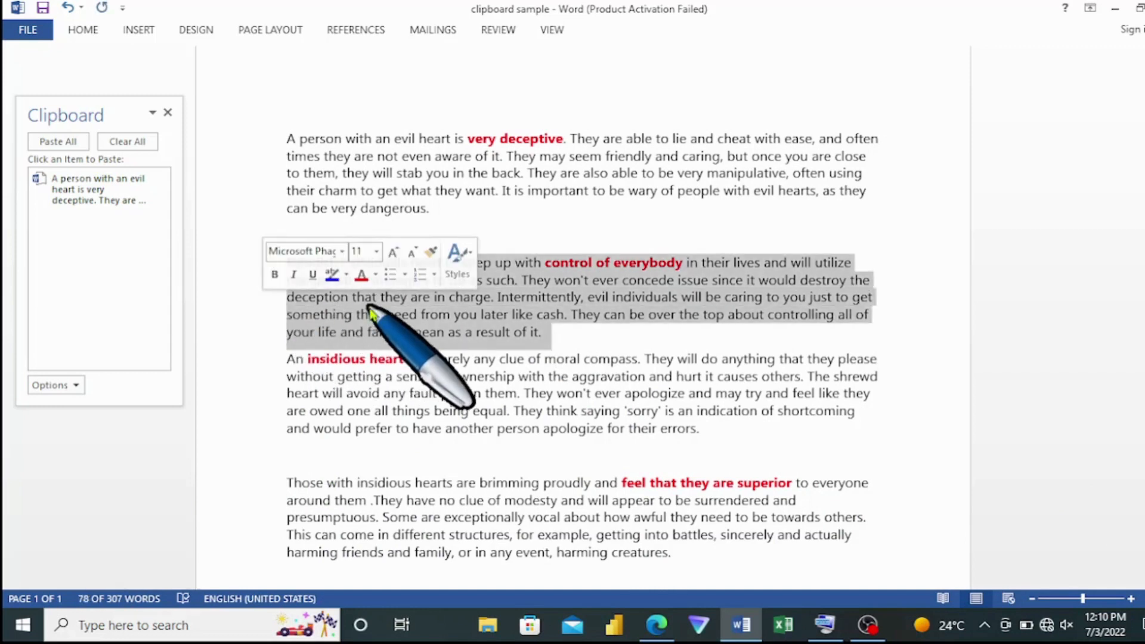
{"action": "key", "text": "ctrl+c"}
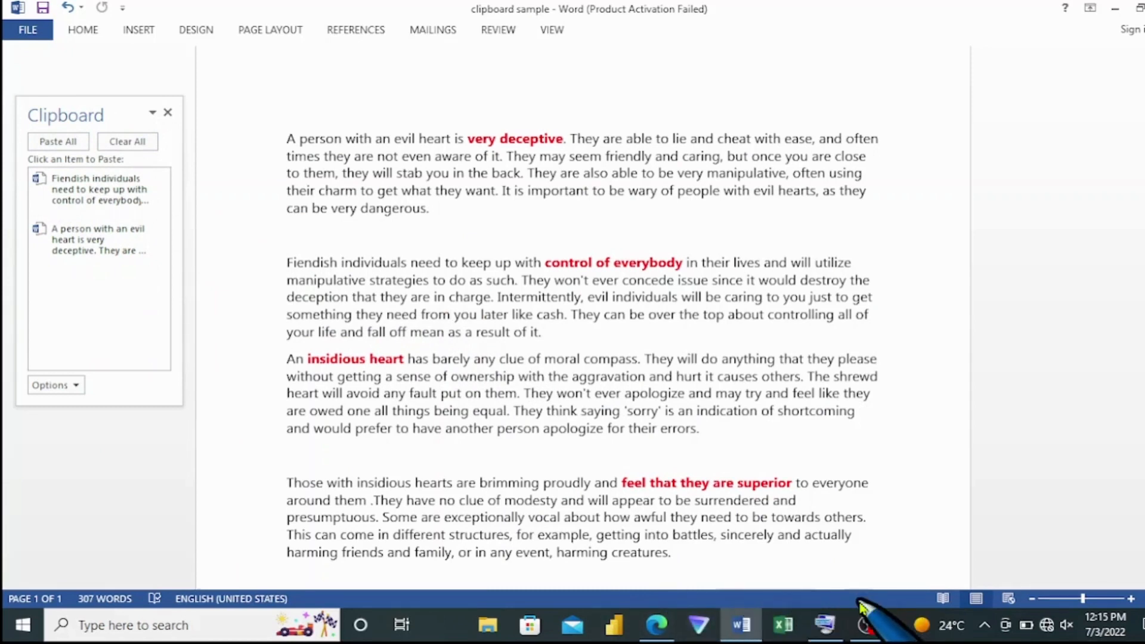
Step: Stop the Office Clipboard from collecting through its notification area icon, and return to the document text
{"action": "left_click", "coordinate": [983, 626]}
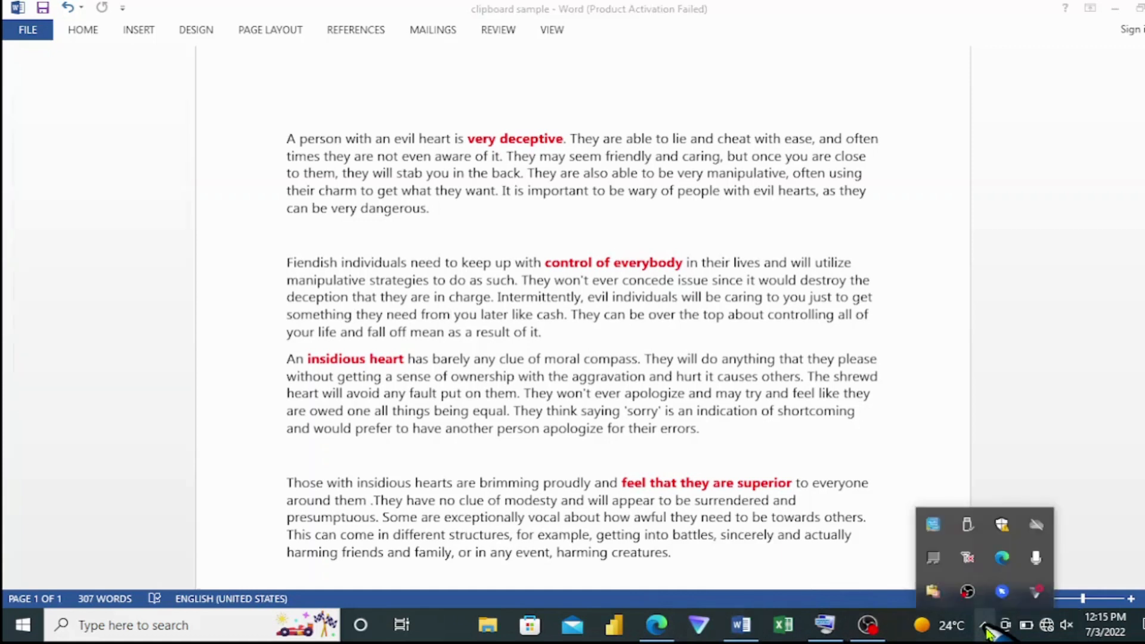
{"action": "right_click", "coordinate": [930, 598]}
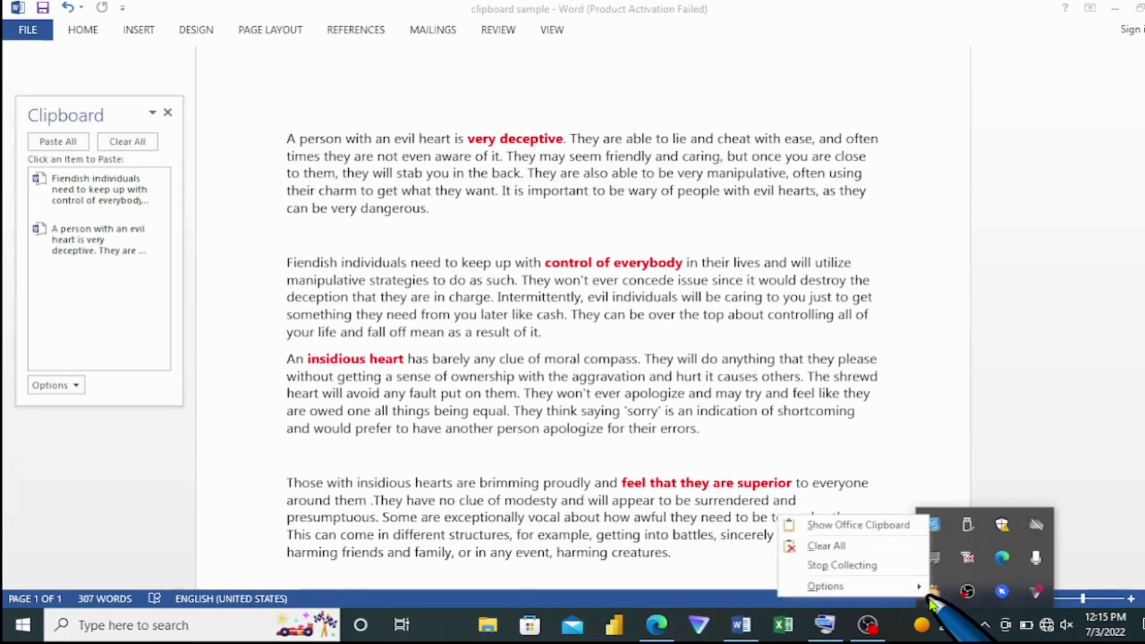
{"action": "left_click", "coordinate": [813, 566]}
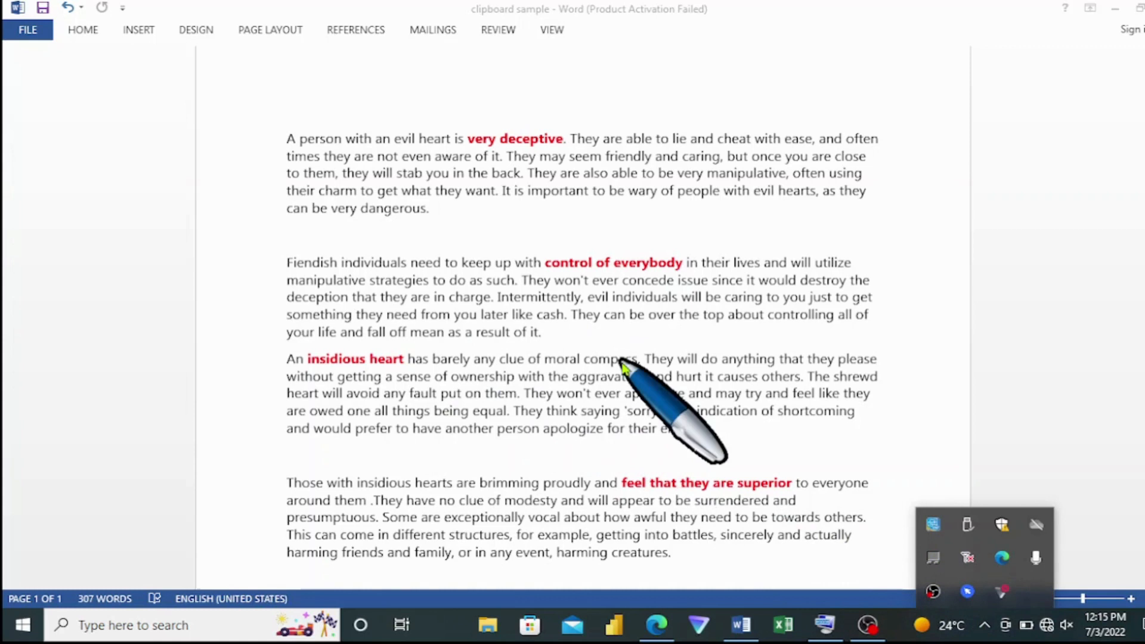
{"action": "left_click", "coordinate": [480, 368]}
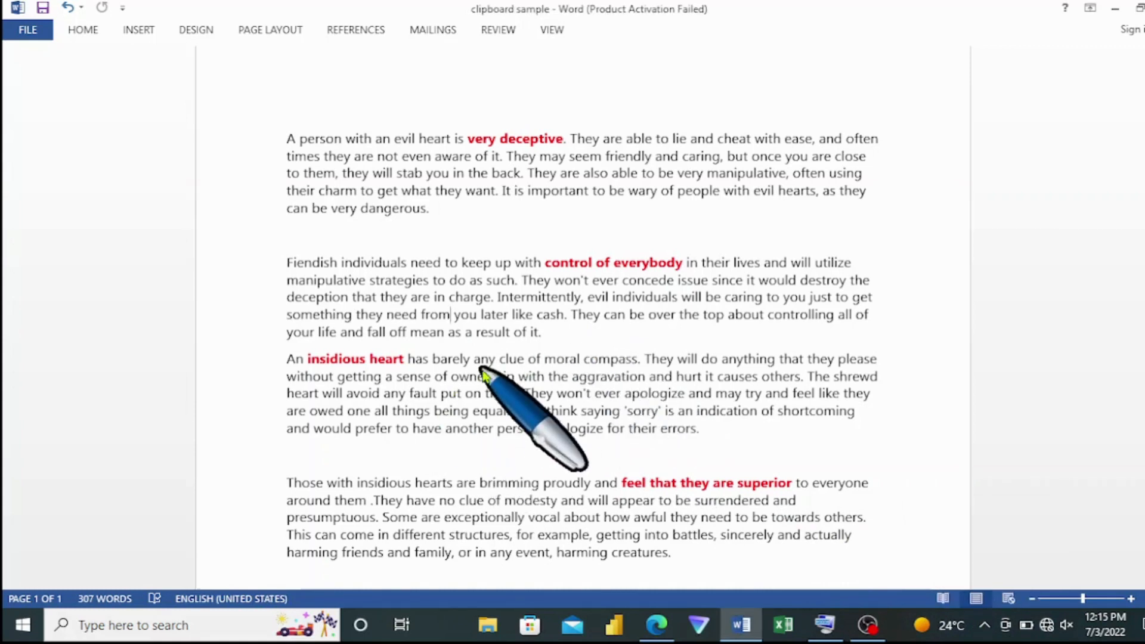